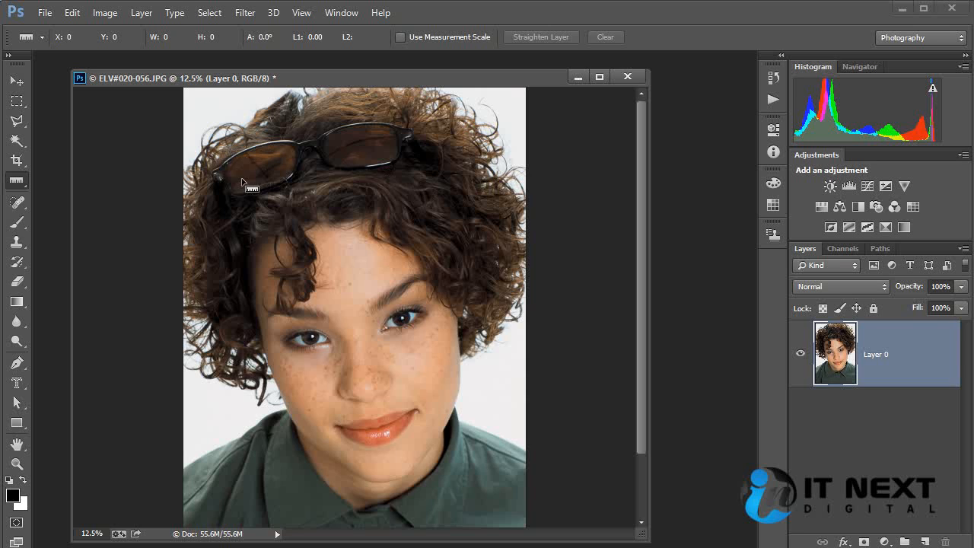
- Draw horizontal and vertical Ruler lines over the portrait, and undo the rotation from straightening its layer
mouse_move(208, 139)
mouse_down()
mouse_move(491, 139)
mouse_move(294, 139)
mouse_move(452, 141)
mouse_up()
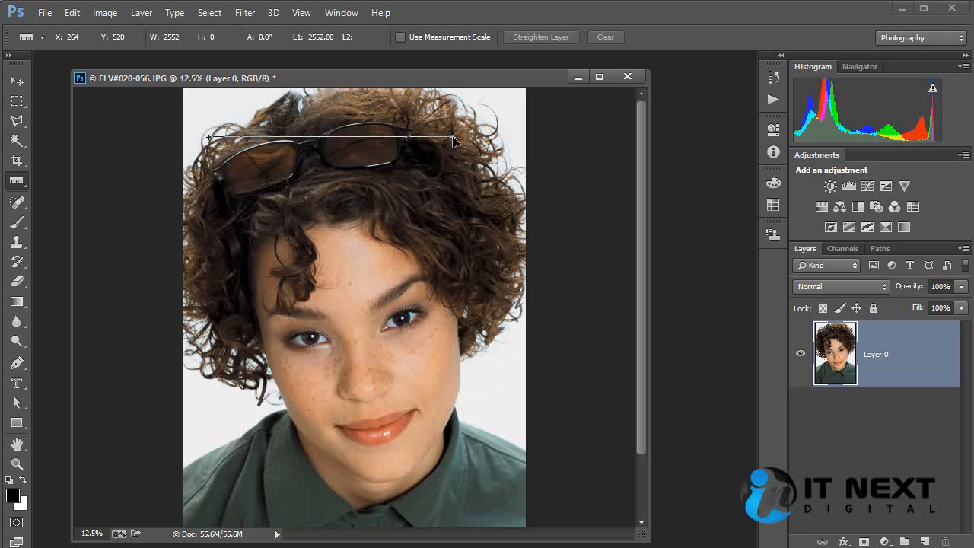
drag(453, 141, 447, 299)
drag(440, 364, 433, 265)
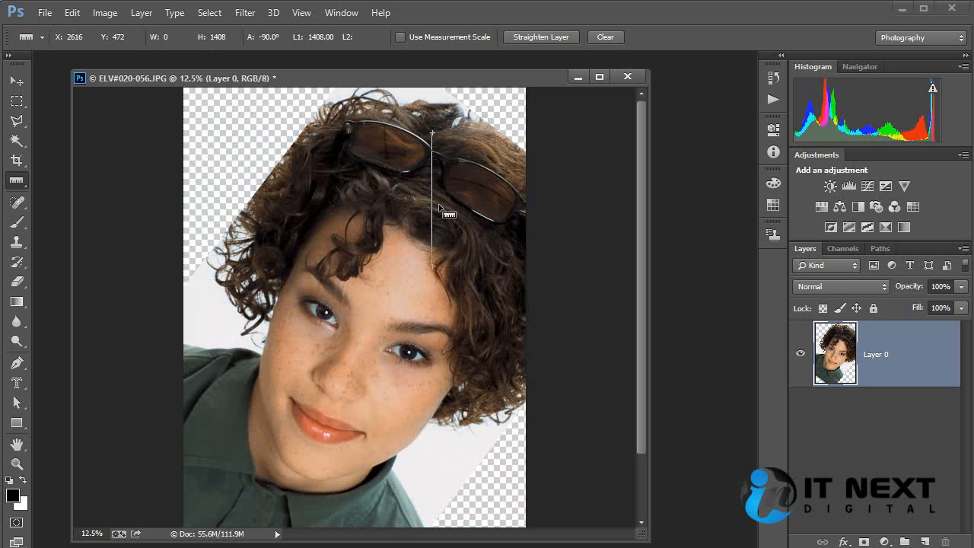
key(ctrl+z)
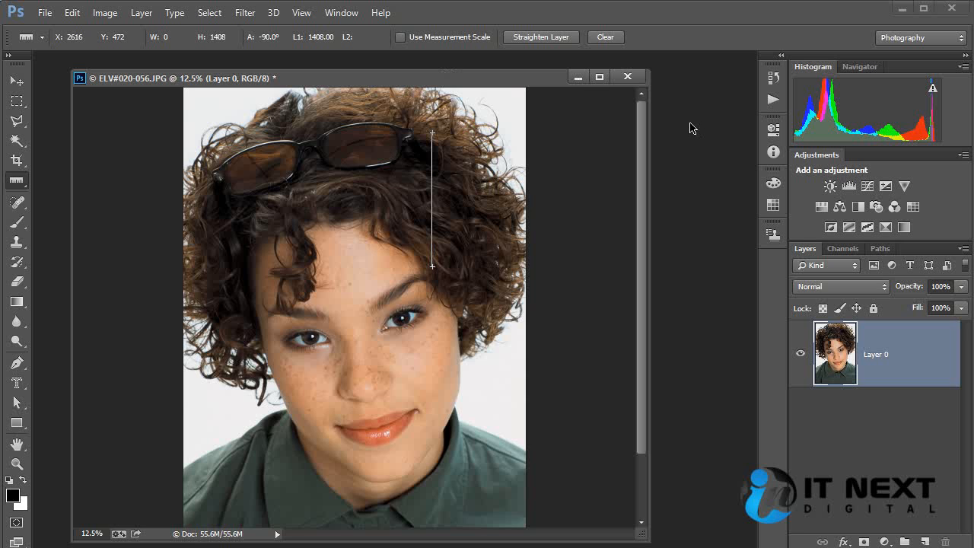
- Open the lake photo 442190_71699769.jpg from the CC folder
key(ctrl+o)
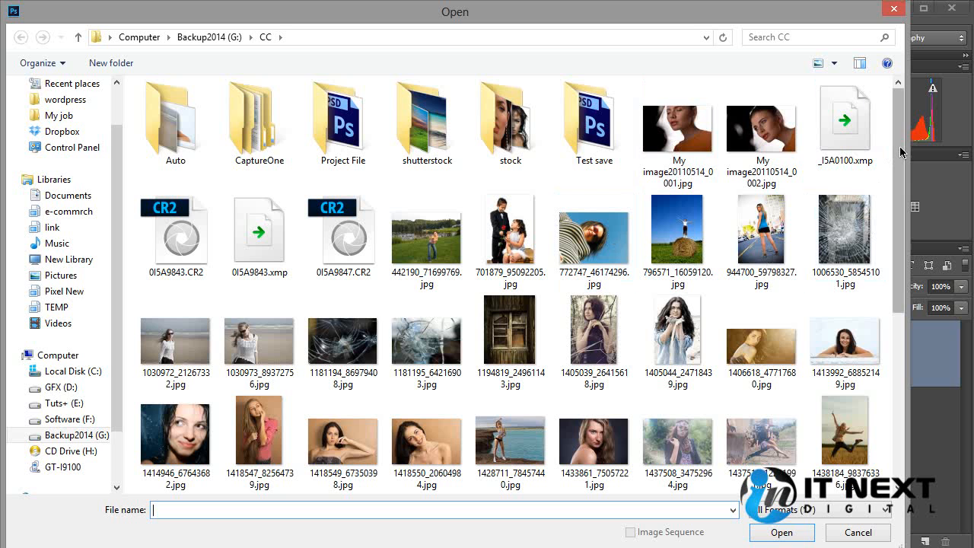
drag(904, 196, 885, 347)
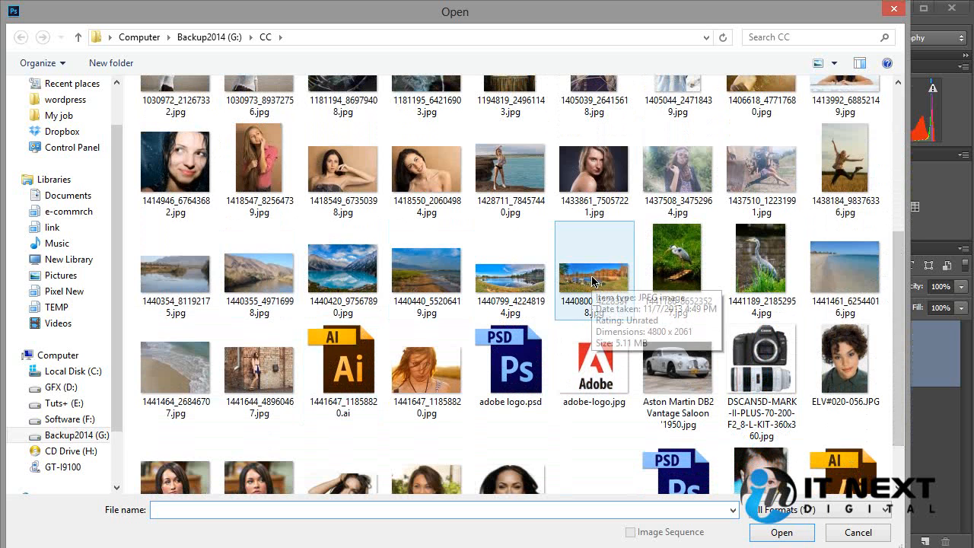
drag(892, 326, 895, 214)
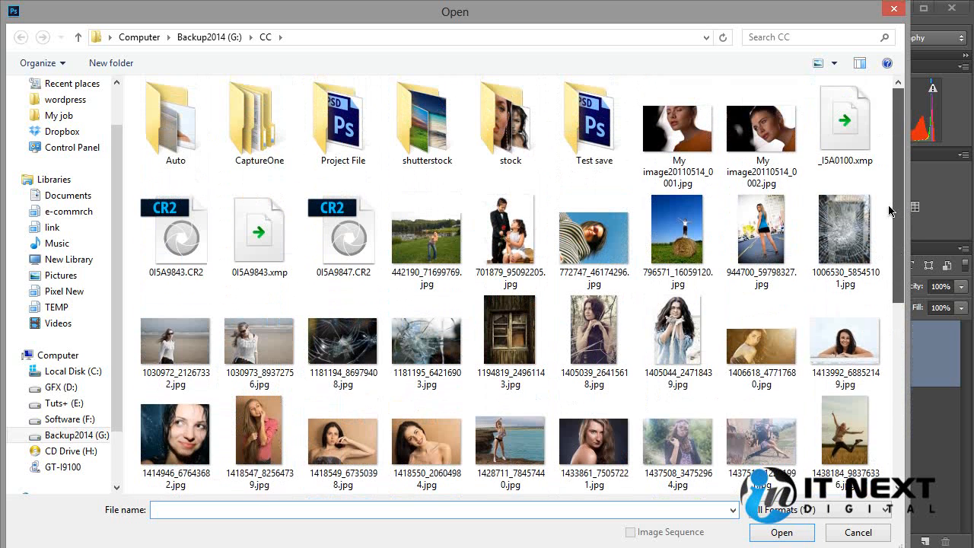
click(426, 258)
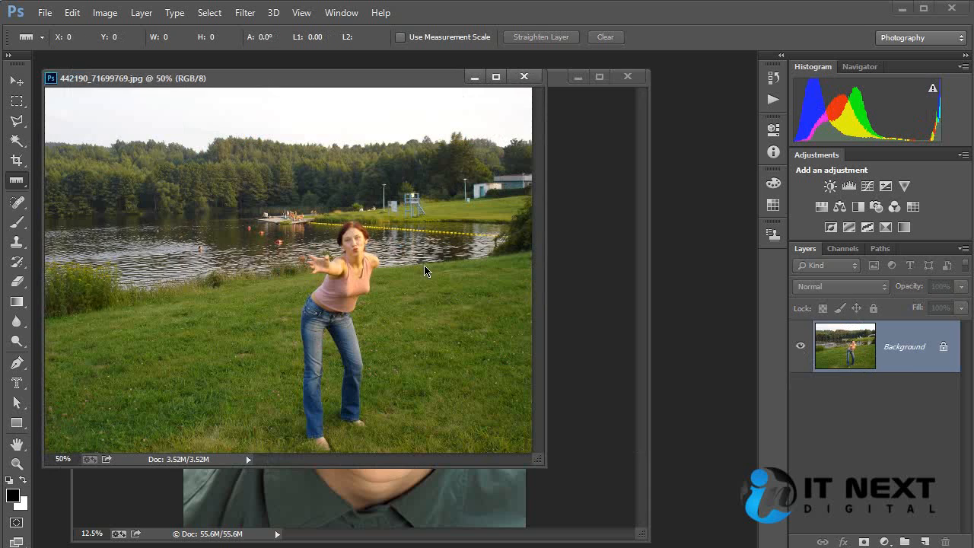
- Enable Use Measurement Scale and straighten the layer along a ruler line drawn on the sloping grass edge by the water
drag(135, 287, 537, 254)
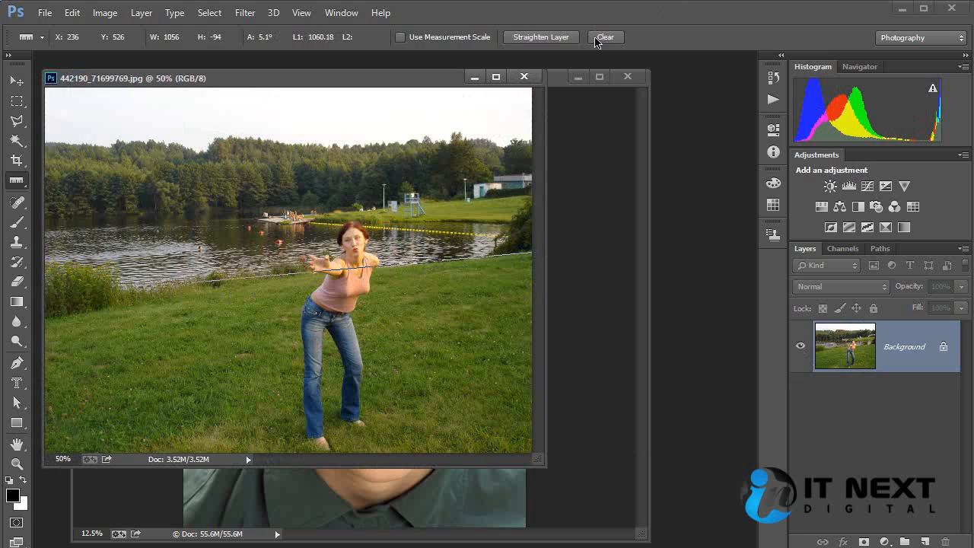
click(415, 42)
click(551, 40)
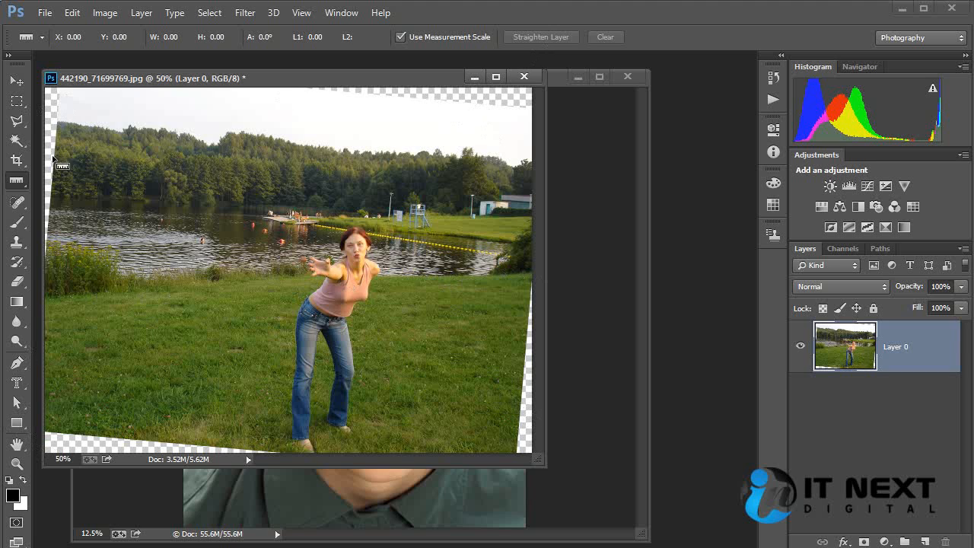
- Crop the straightened lake photo at a 16:9 ratio, framing the woman and leaving out the transparent edges
click(17, 160)
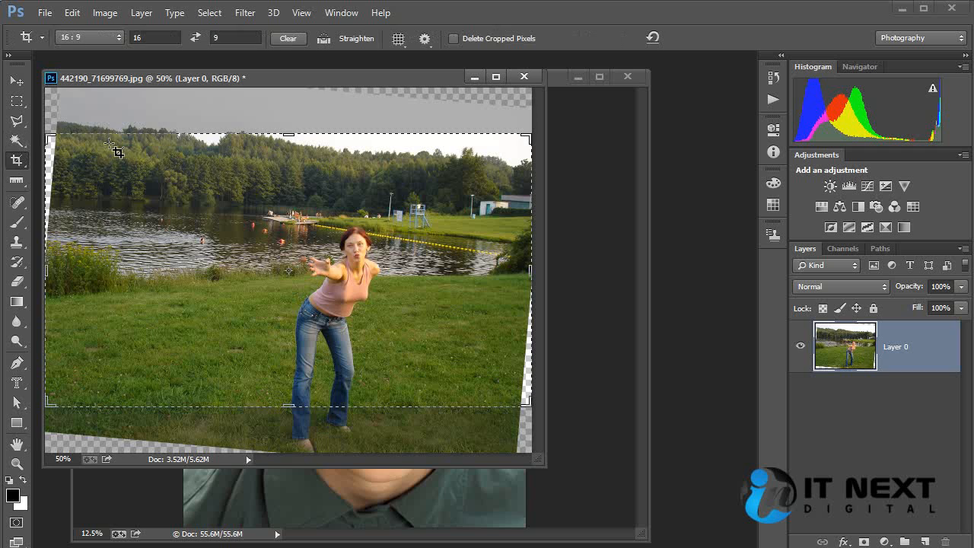
drag(48, 135, 65, 144)
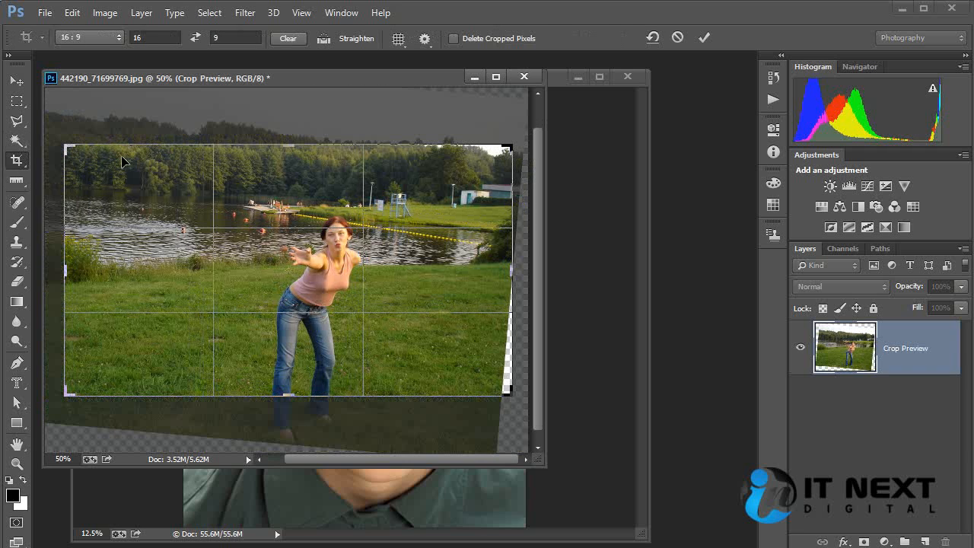
drag(516, 405, 510, 365)
drag(288, 389, 289, 395)
mouse_move(375, 251)
mouse_down()
mouse_move(381, 263)
mouse_move(382, 238)
mouse_up()
click(704, 38)
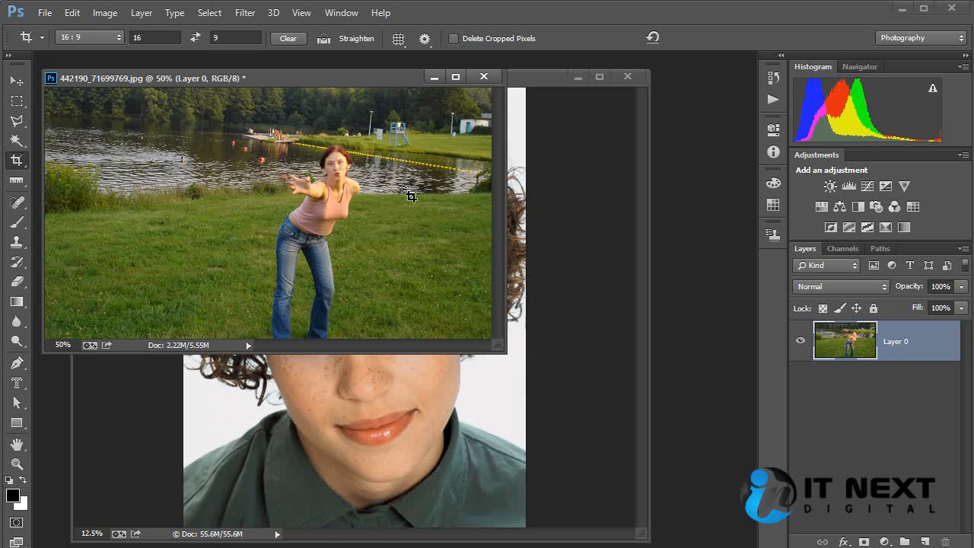
- Undo the crop and the straightening of the lake photo
drag(487, 195, 473, 198)
key(ctrl+z)
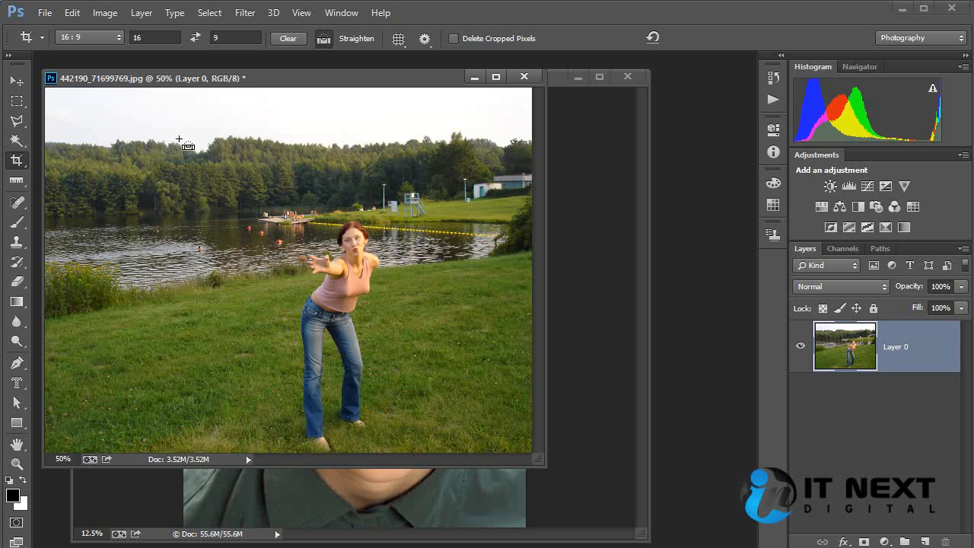
- Show the rulers, try inches as their unit, and set them to centimeters
key(ctrl+r)
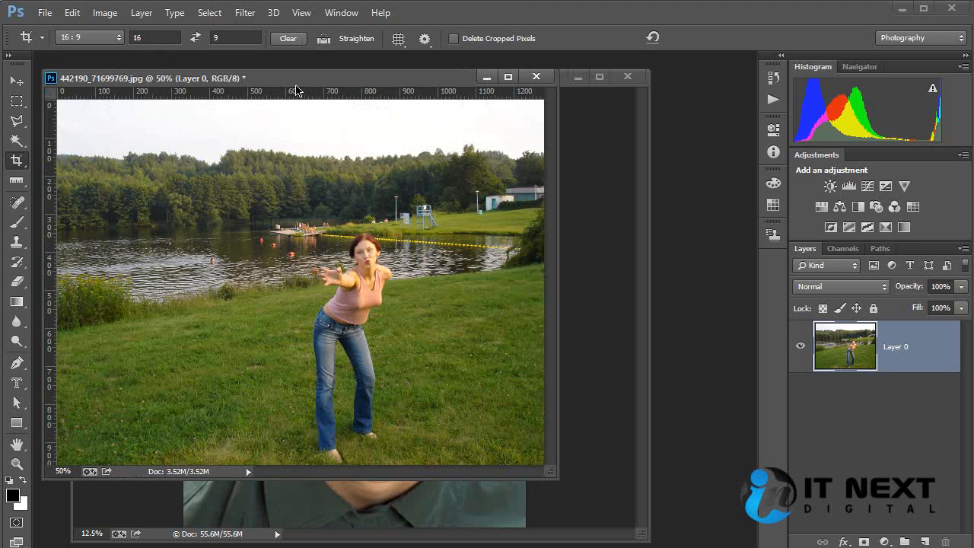
right_click(513, 95)
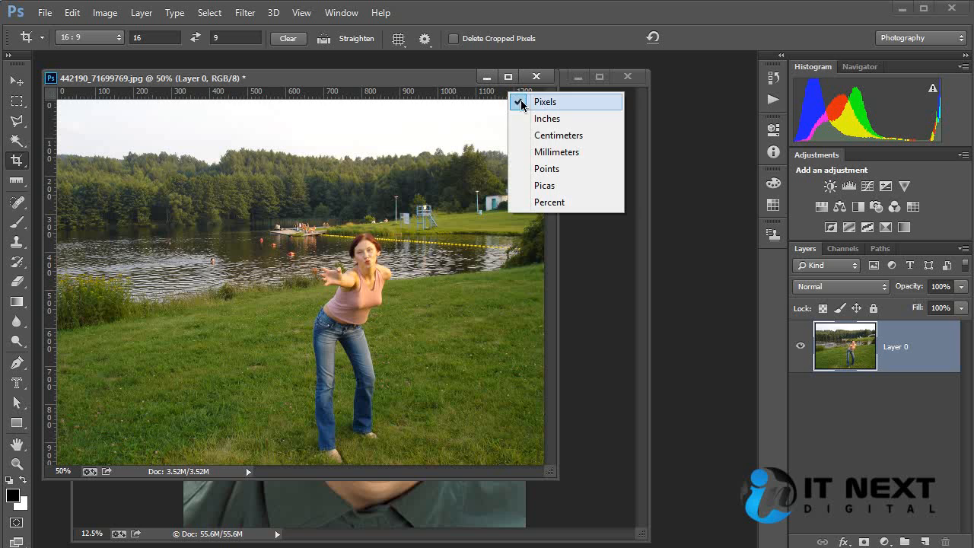
click(527, 119)
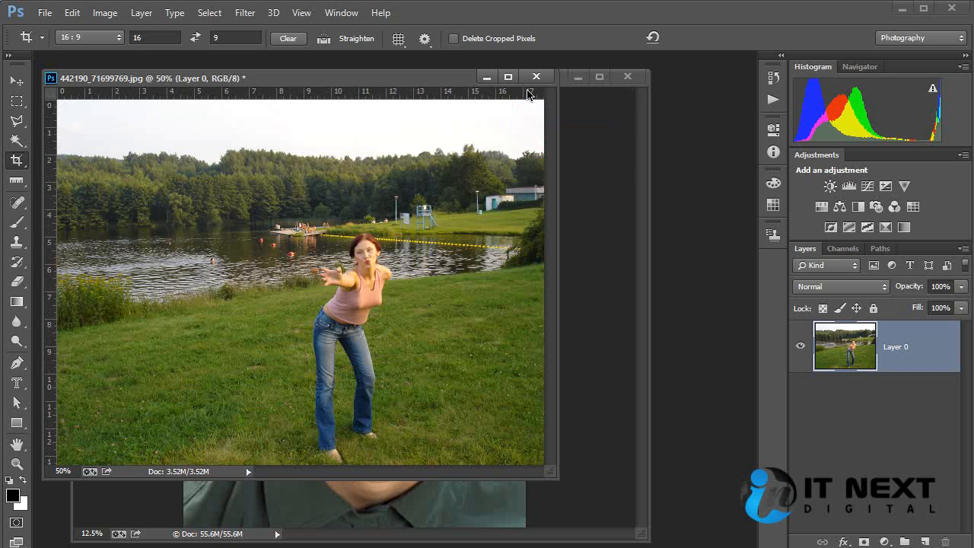
right_click(499, 93)
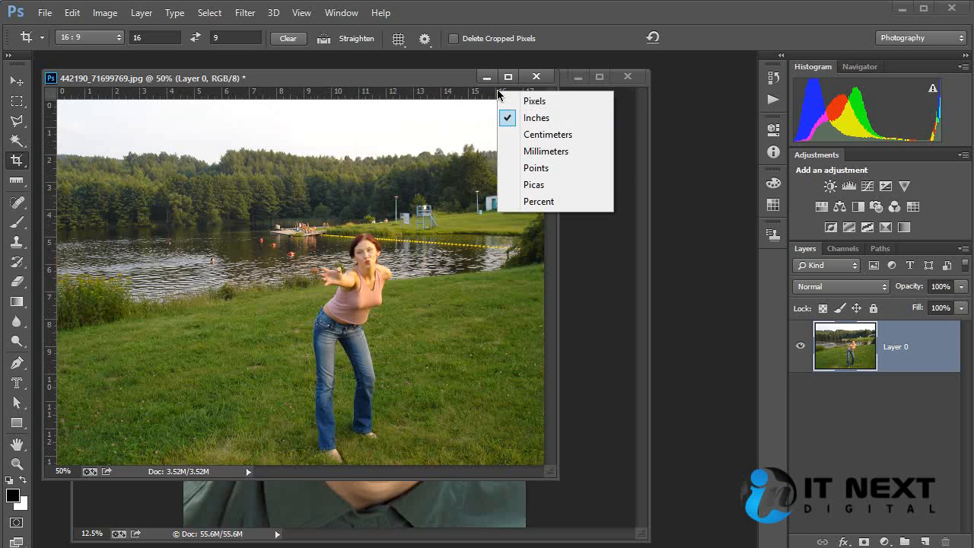
click(525, 134)
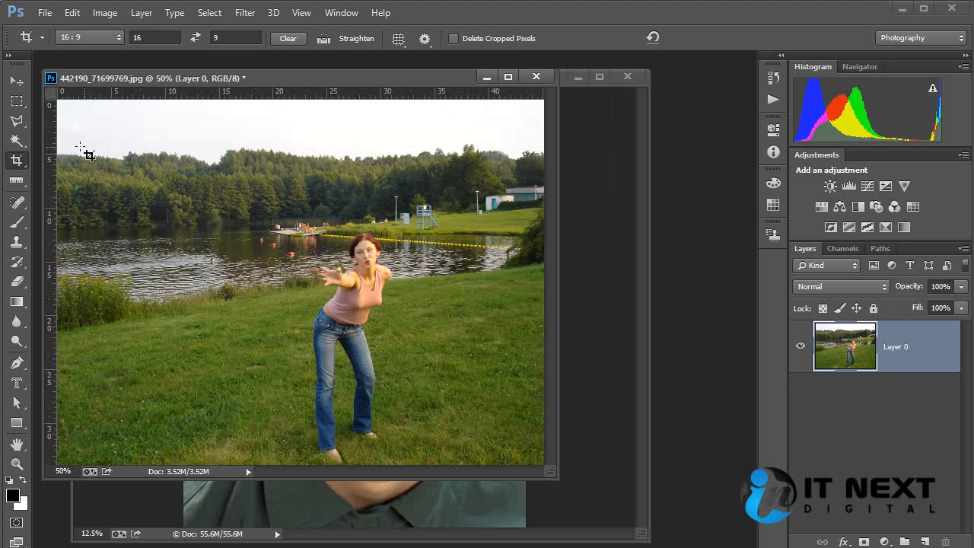
- Measure a horizontal distance across the sky and a vertical distance from the sky down to the grass
click(16, 181)
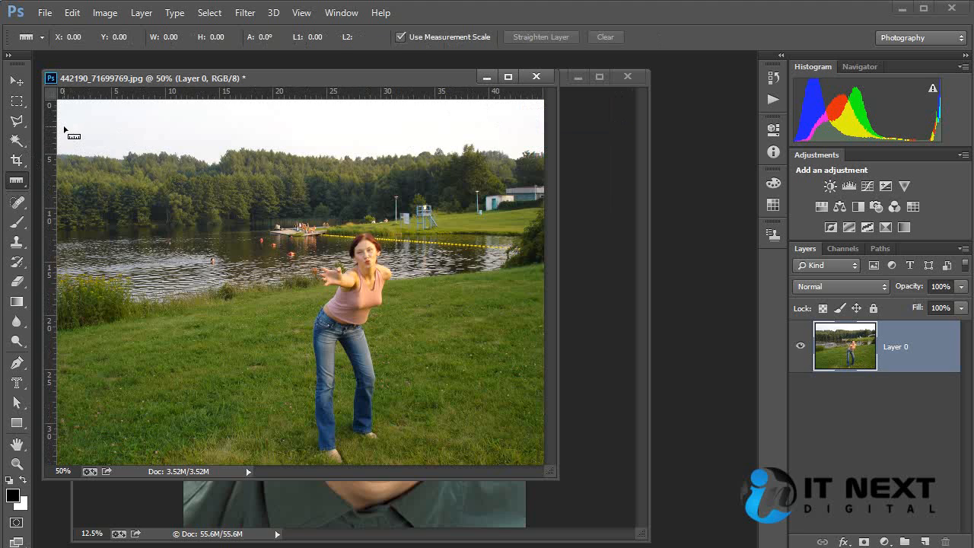
drag(107, 114, 491, 114)
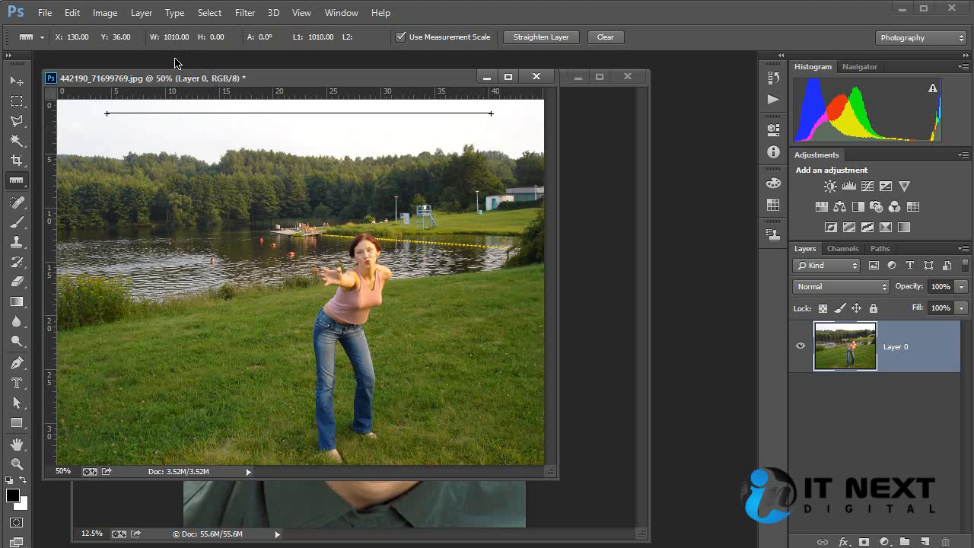
drag(112, 122, 112, 423)
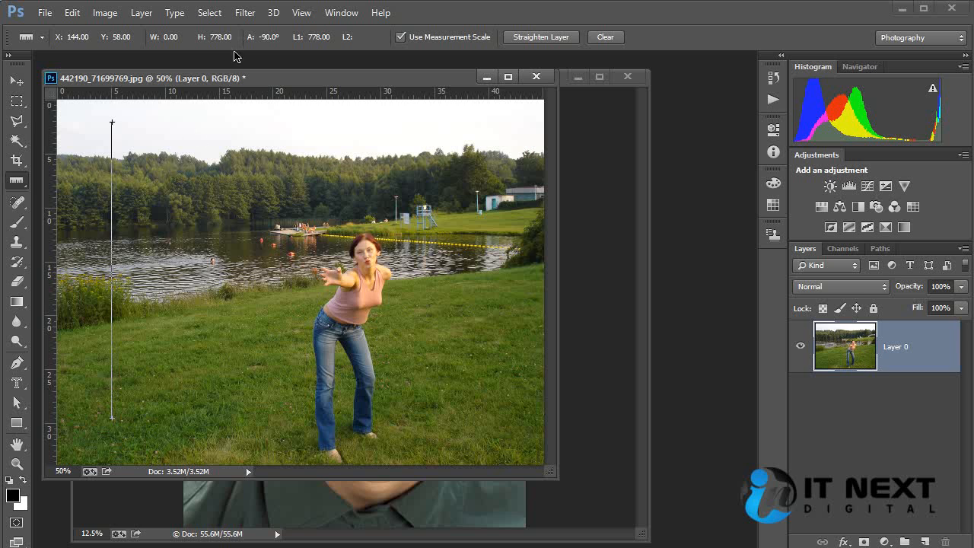
- Try straightening the layer along a diagonal ruler line from the sky to the lower grass, and undo it
drag(126, 120, 457, 438)
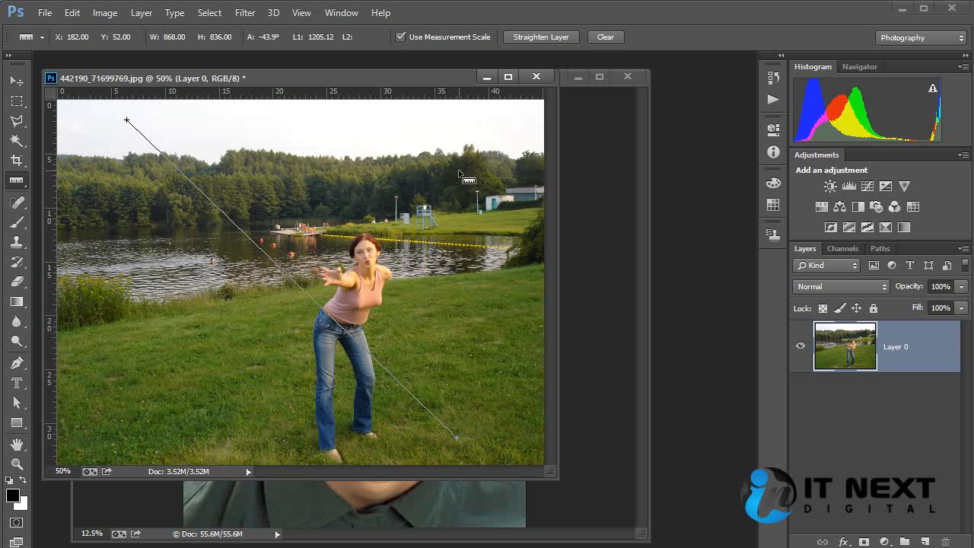
click(550, 35)
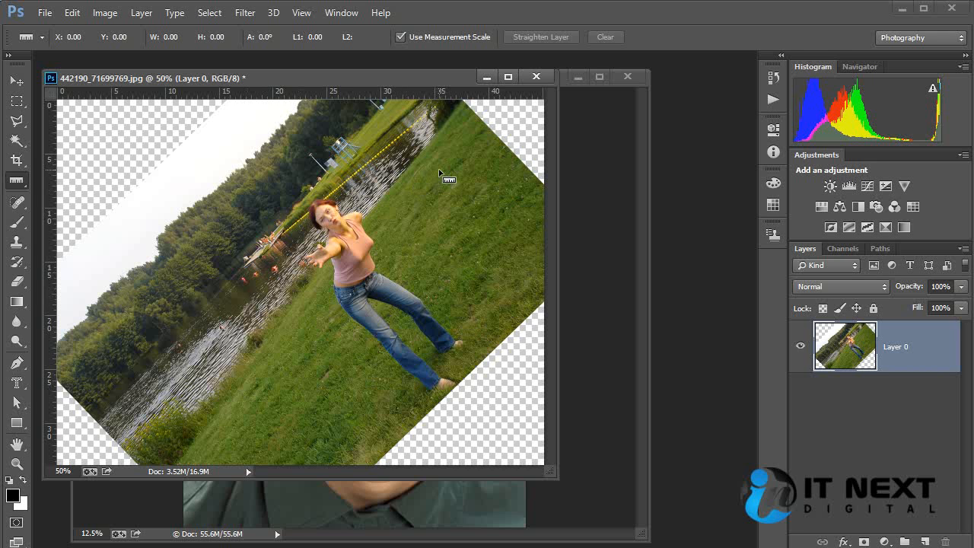
key(ctrl+z)
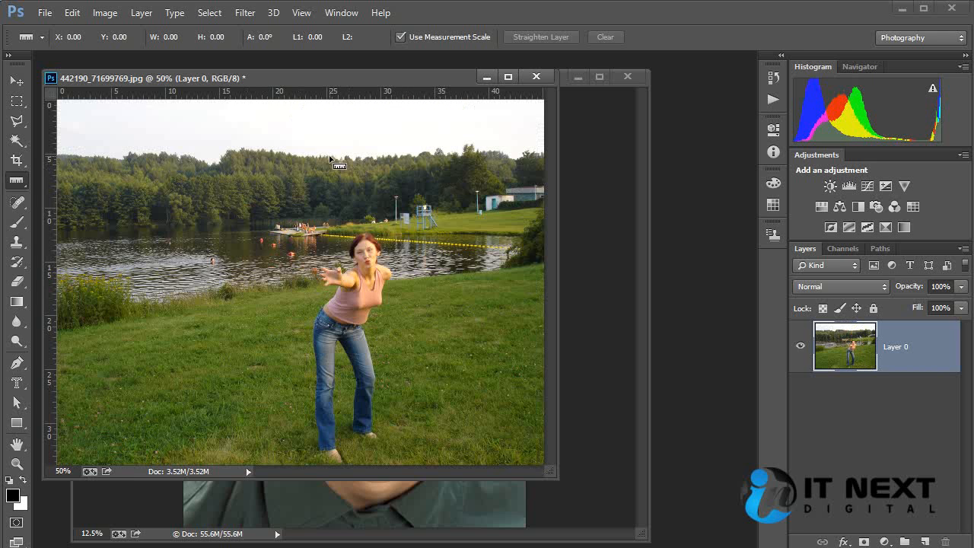
- Try straightening the photo with the Crop tool's Straighten option along the sloping grass edge, keeping the 16:9 ratio
click(17, 185)
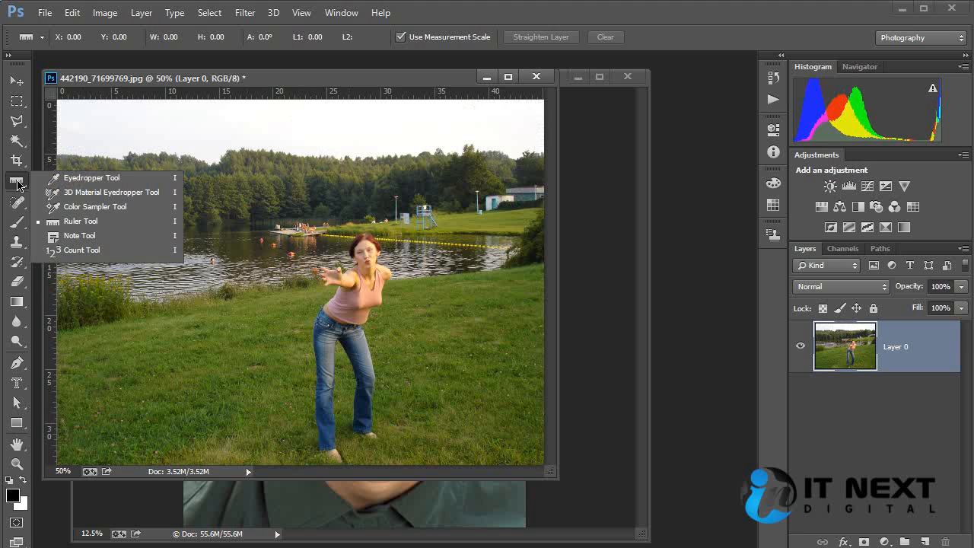
click(129, 226)
key(c)
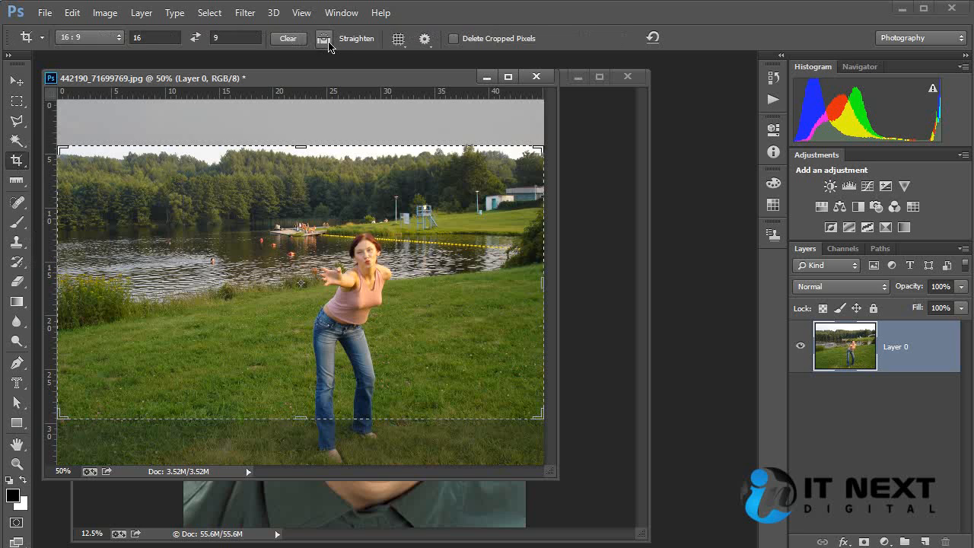
click(323, 38)
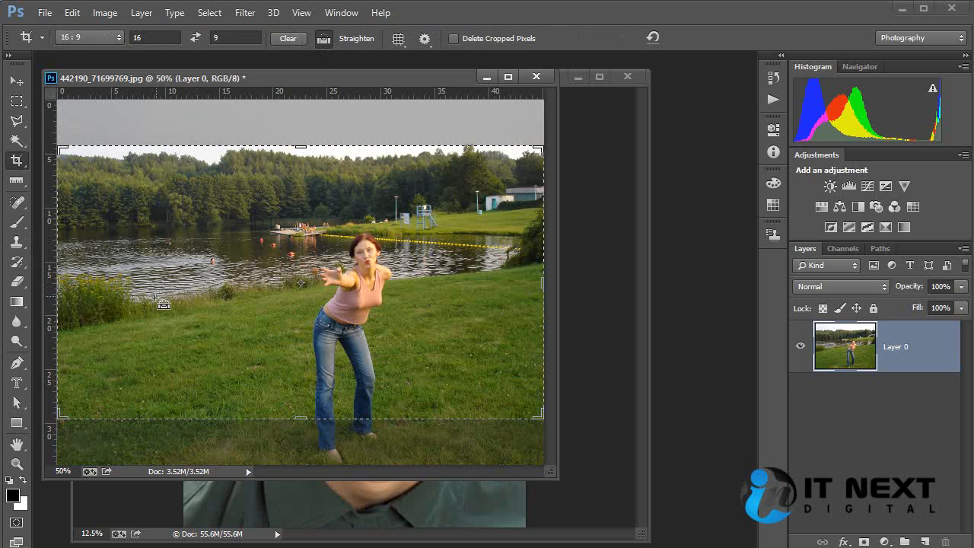
drag(82, 323, 525, 270)
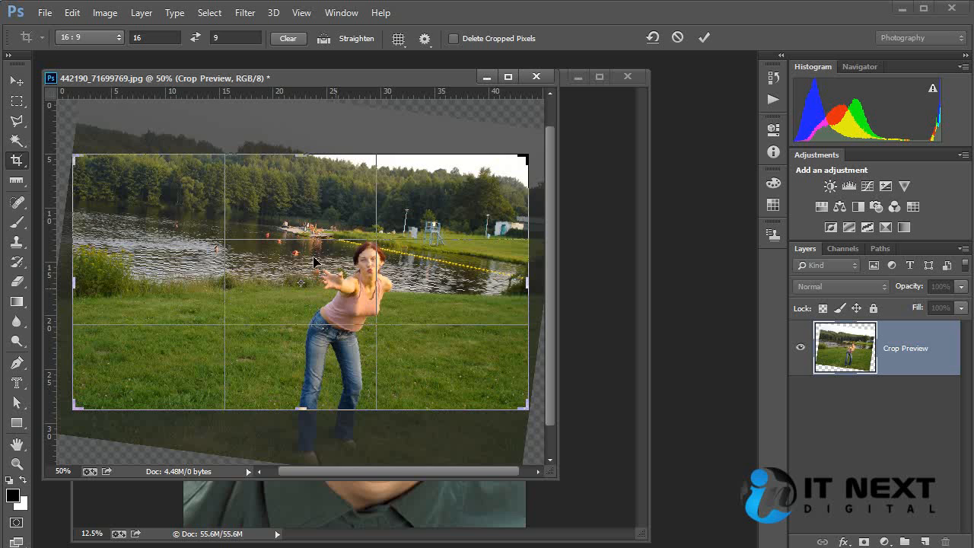
key(Return)
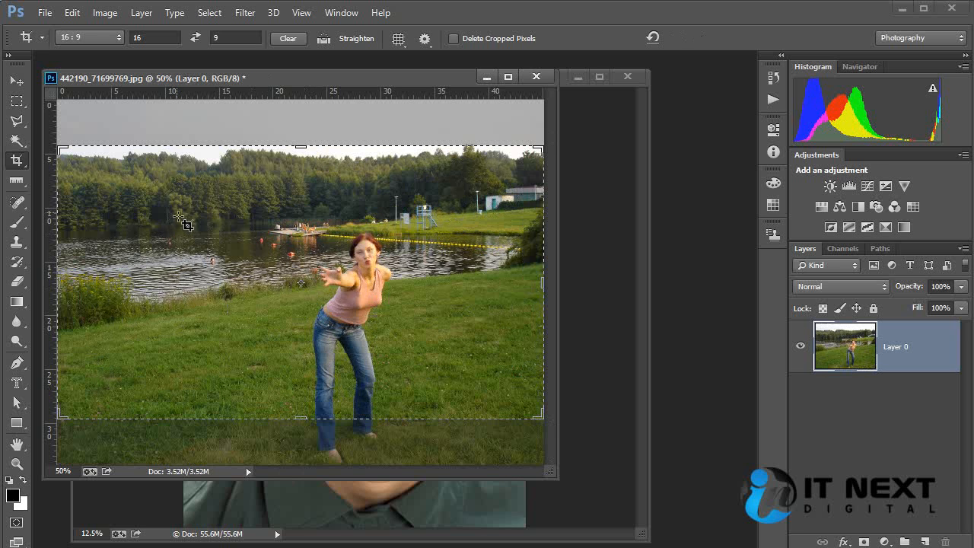
- Place a note on the grass beside the woman reading "remove all extra element", and switch to the Move tool
right_click(19, 165)
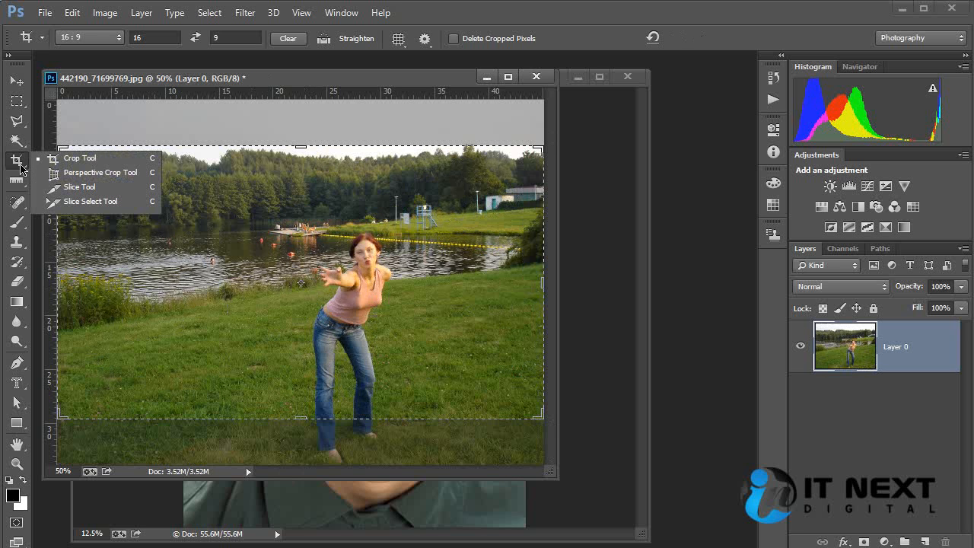
click(16, 180)
click(17, 181)
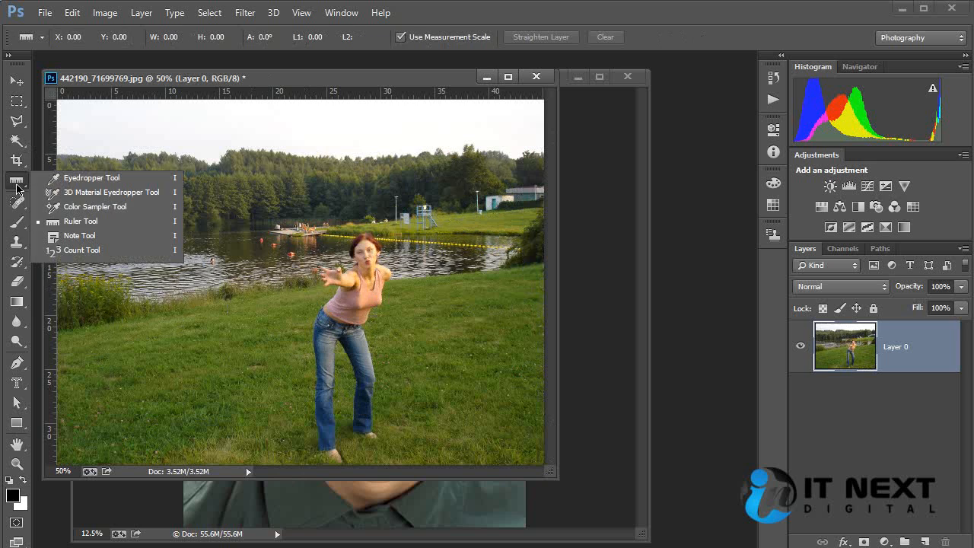
click(154, 237)
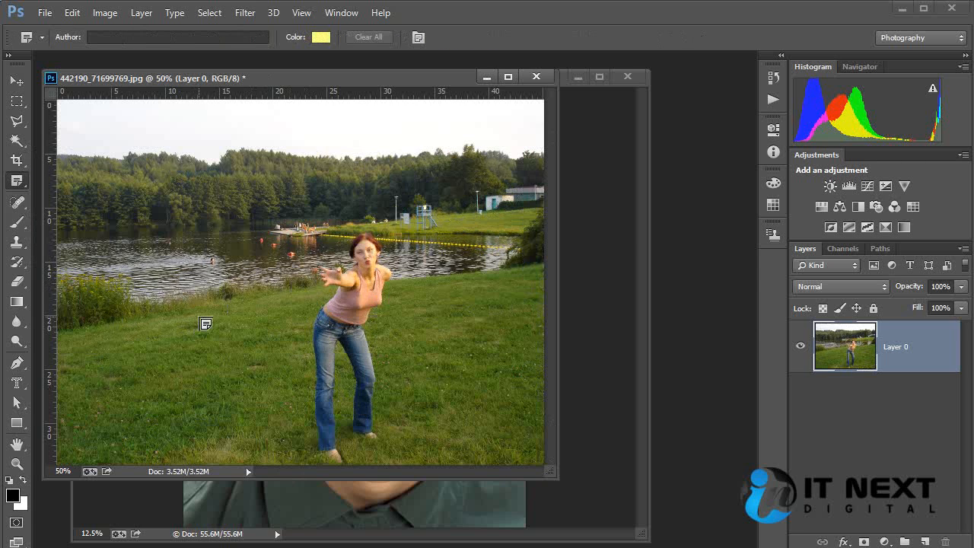
click(205, 324)
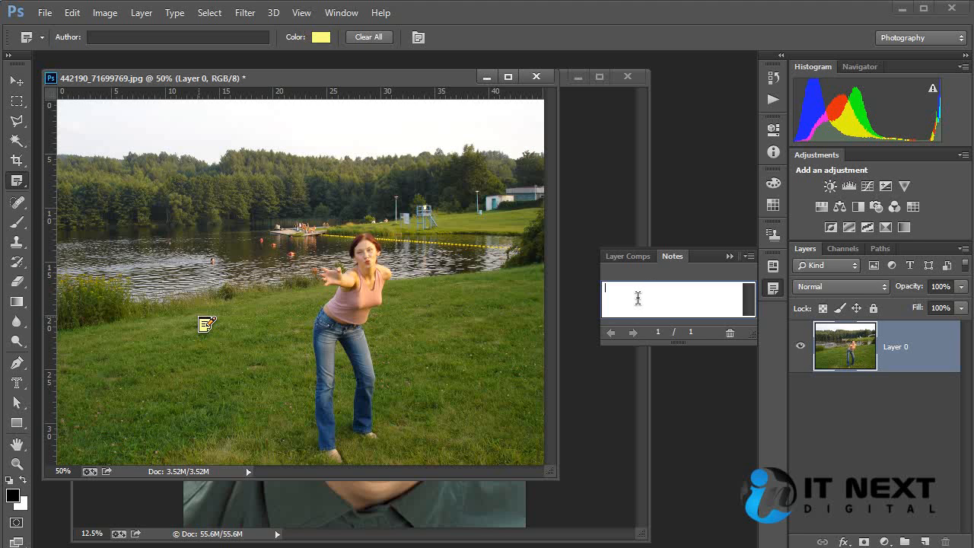
text(remove all extra ele)
text(ment)
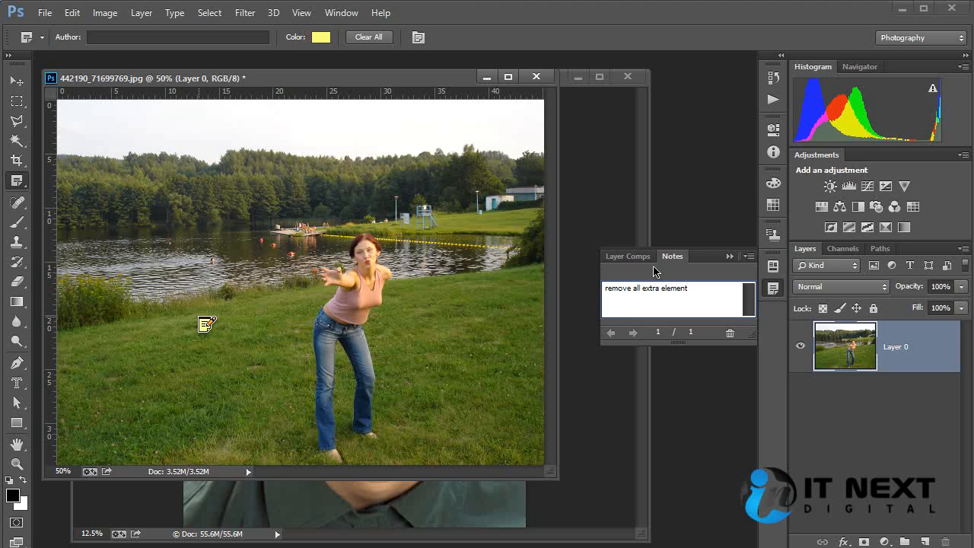
click(17, 81)
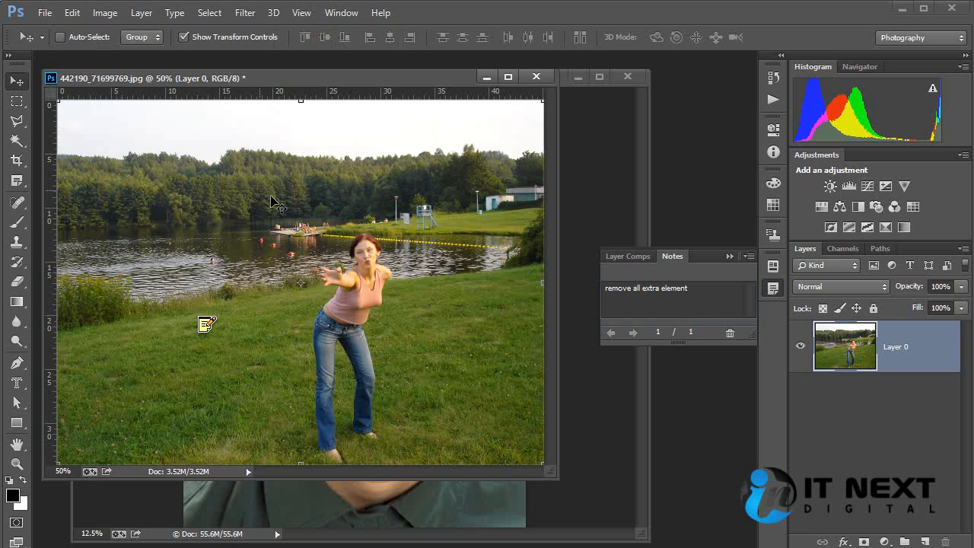
- Save the annotated photo as a Photoshop file named "text note.psd" in the Project File folder, keeping Maximize Compatibility on
click(46, 14)
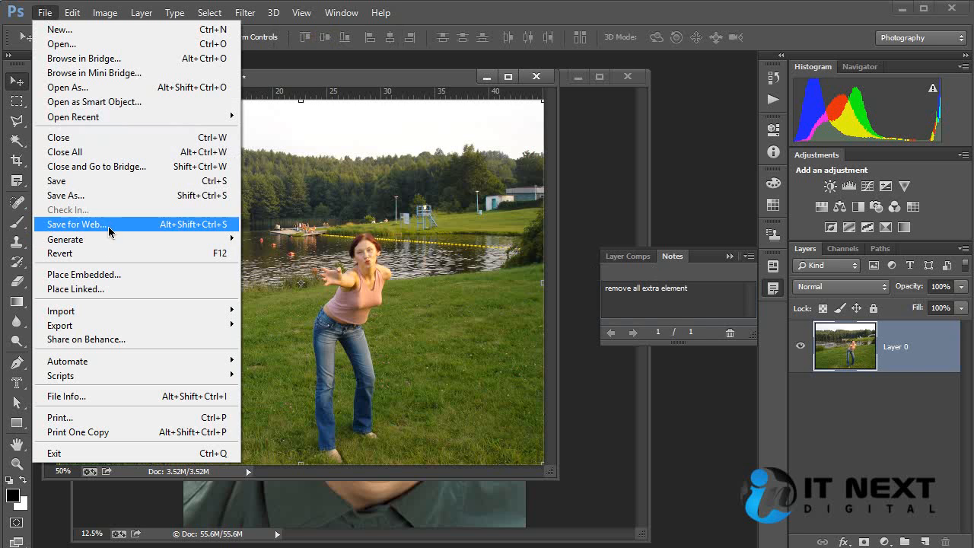
click(66, 195)
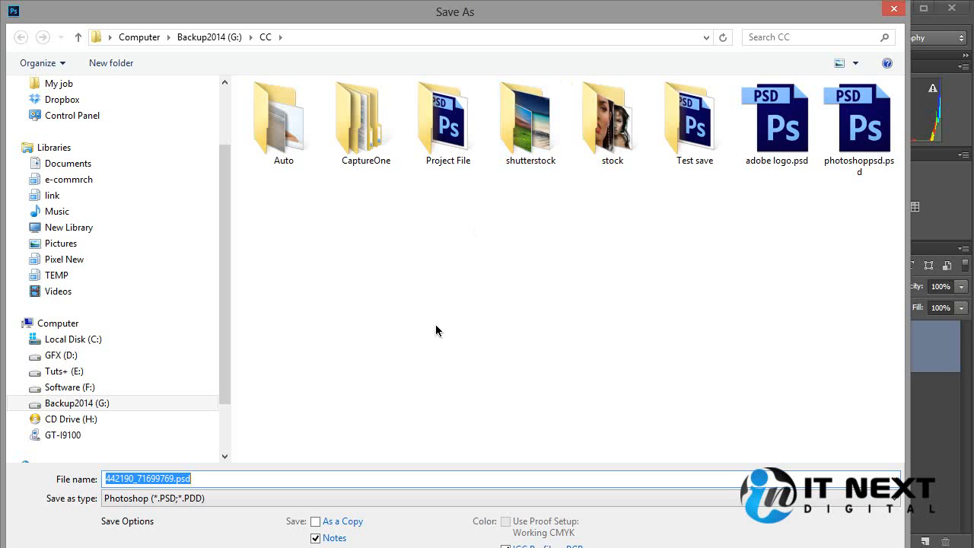
click(234, 478)
drag(175, 478, 32, 476)
text(text)
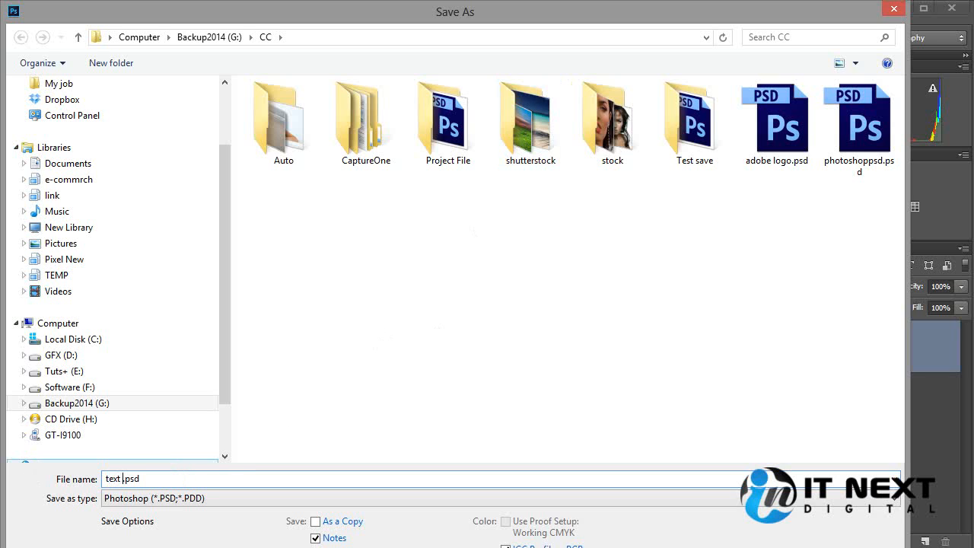
text( note)
double_click(452, 123)
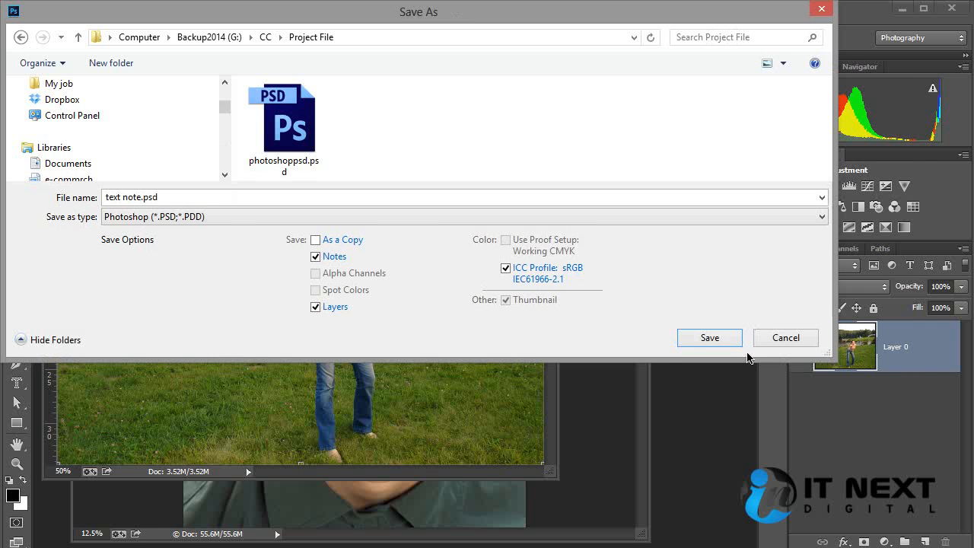
click(713, 340)
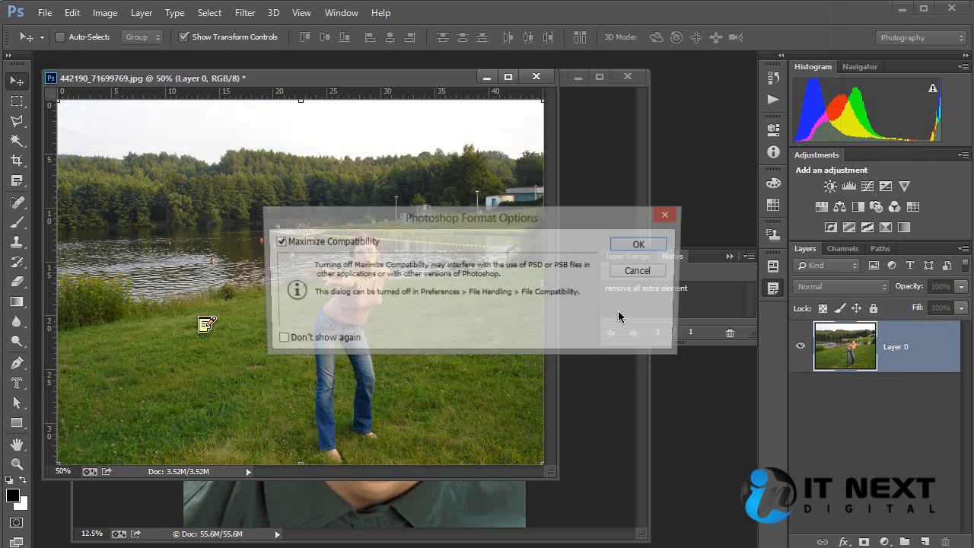
click(295, 244)
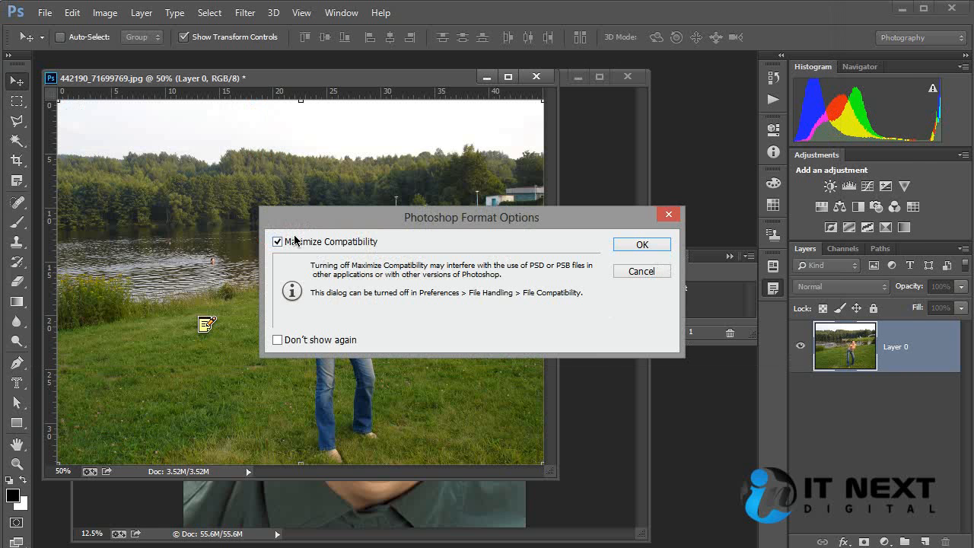
click(639, 245)
key(ctrl+o)
key(Escape)
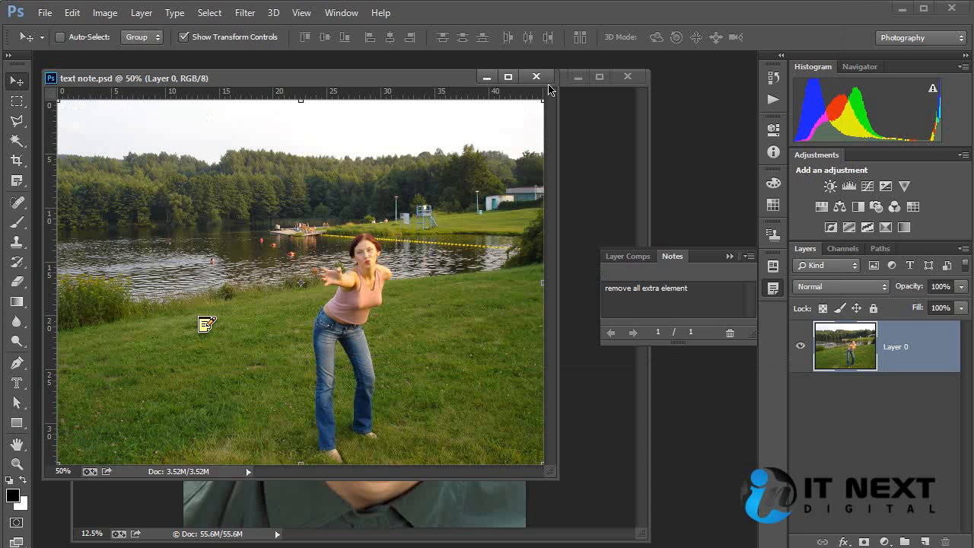
- Close the saved photo and reopen text note.psd from the Project File folder
click(537, 76)
key(ctrl+o)
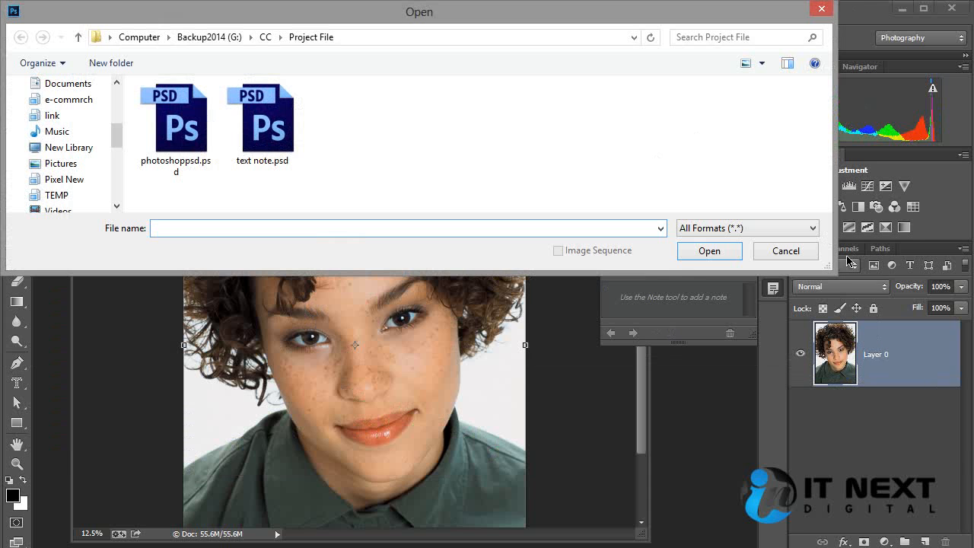
drag(829, 267, 824, 448)
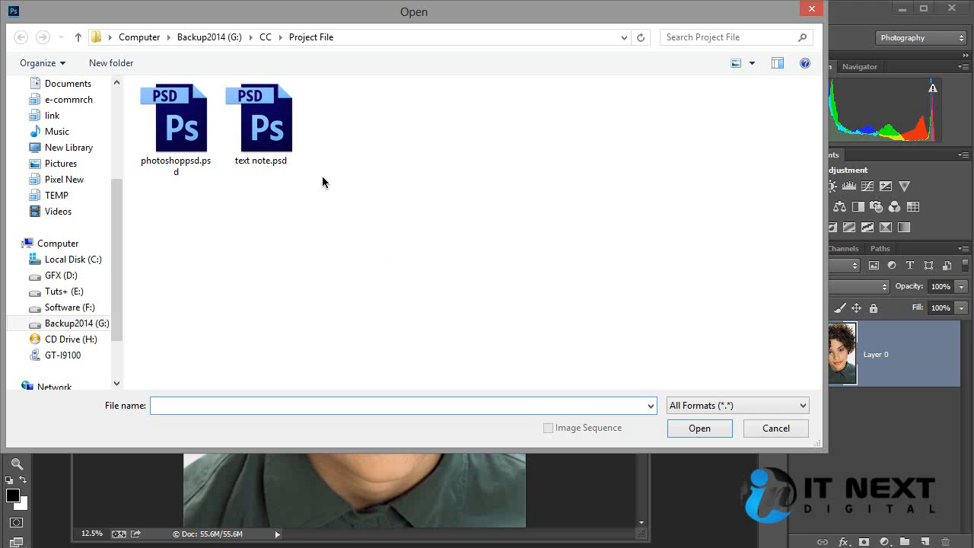
click(282, 137)
click(699, 428)
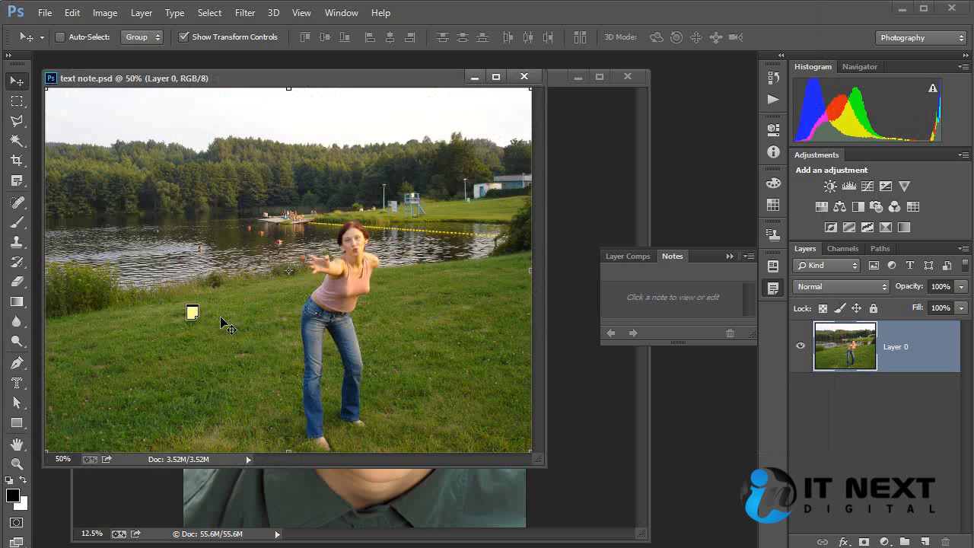
- Open the note on the grass and add a second line reading "Please make some color atjusting here"
double_click(192, 312)
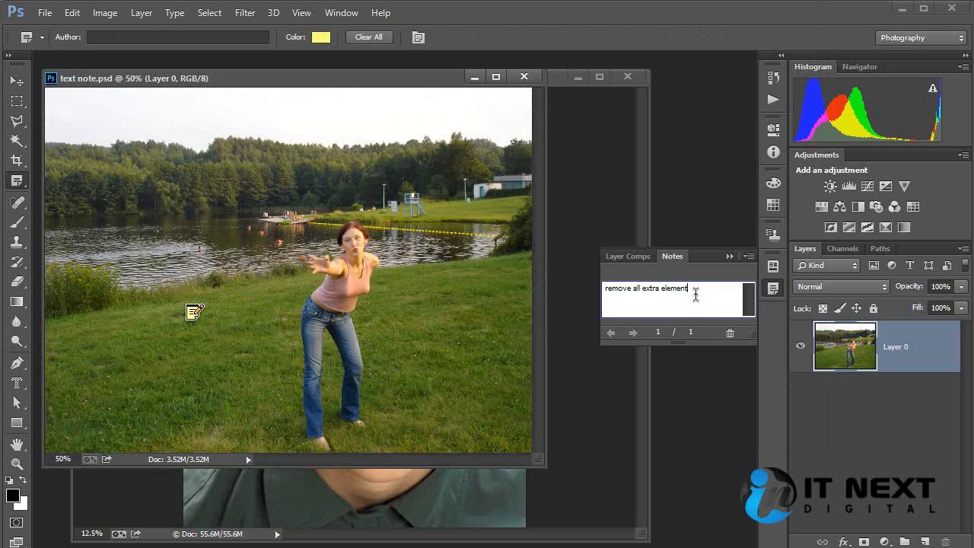
drag(696, 294, 561, 293)
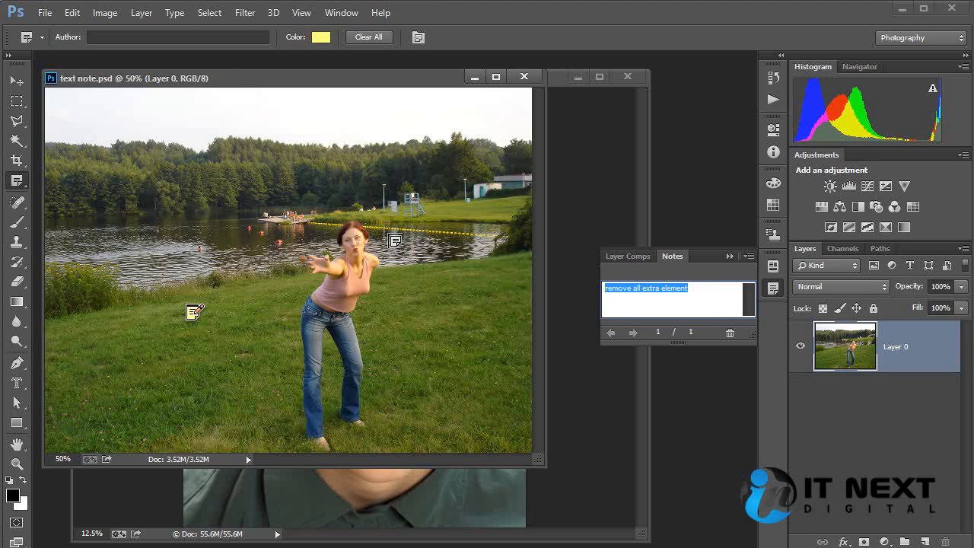
click(706, 289)
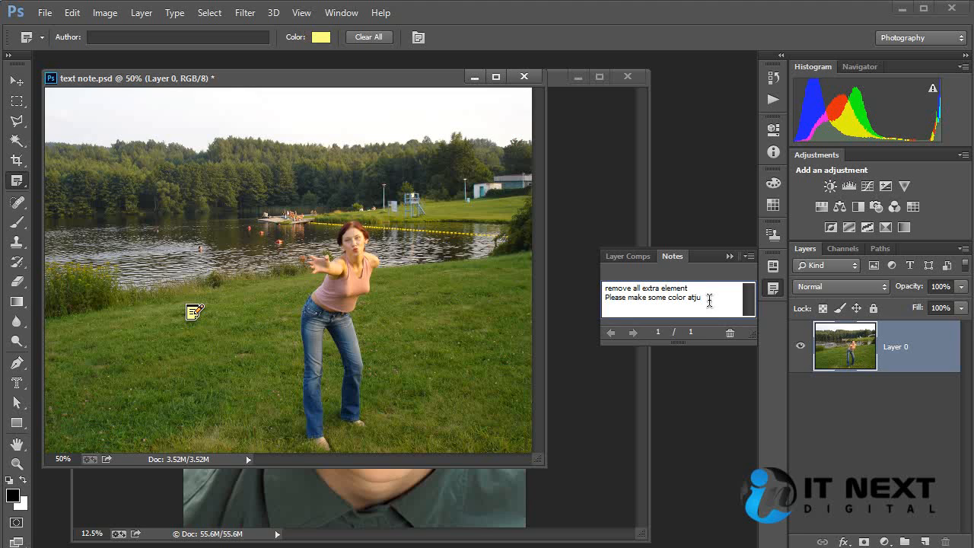
text(ere)
key(Escape)
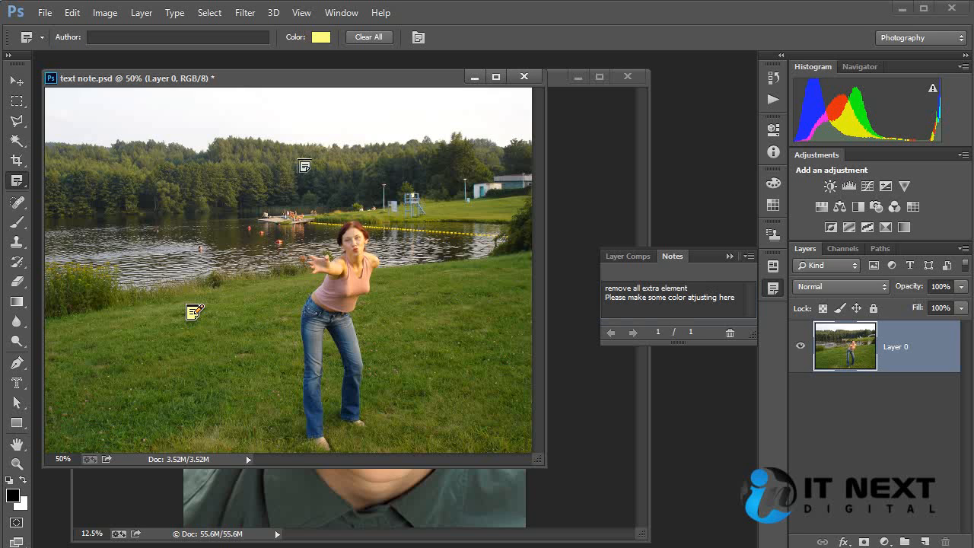
- Close text note.psd saving the edited note, reopen it from the Project File folder, and display the note's text
click(524, 77)
click(426, 223)
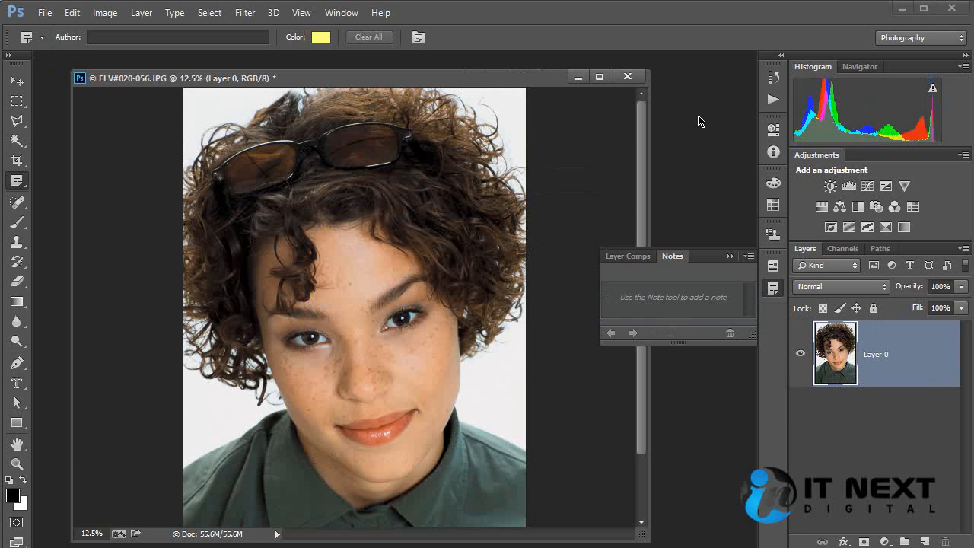
key(ctrl+o)
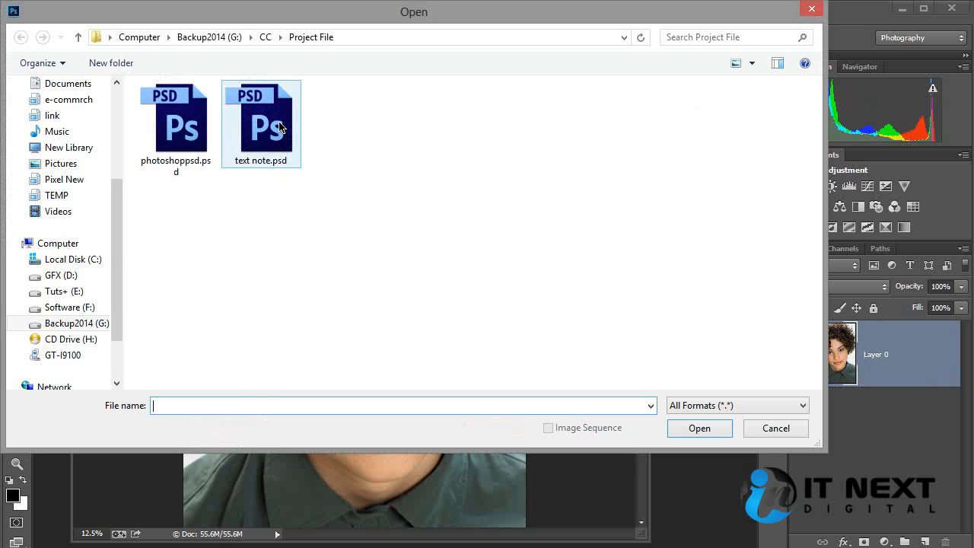
double_click(280, 127)
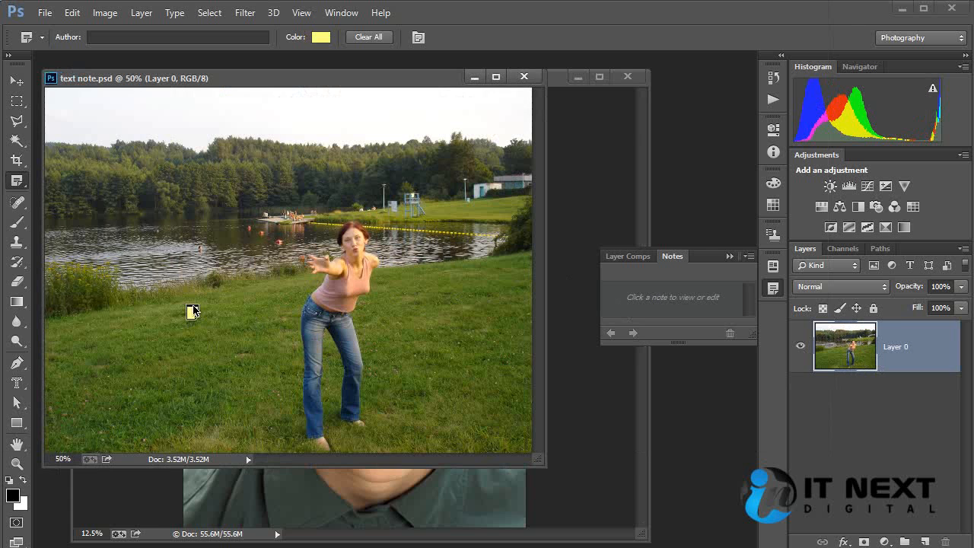
click(191, 312)
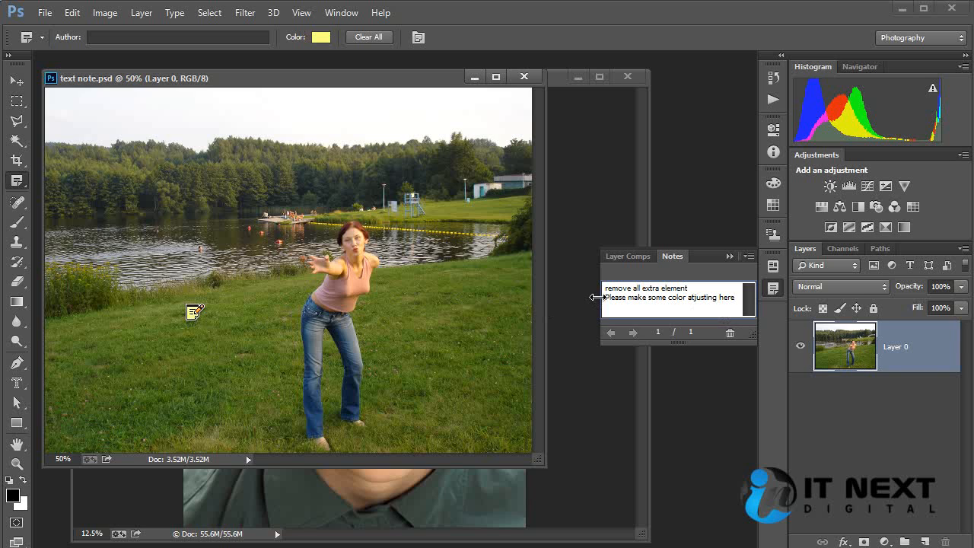
- Try deleting the note on the grass, but decline the deletion
click(728, 297)
click(730, 332)
click(441, 231)
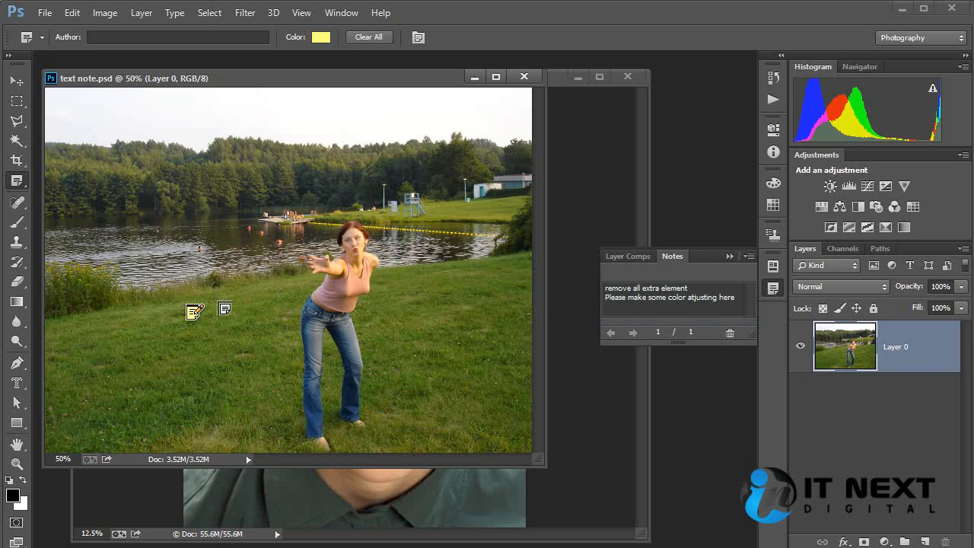
- Activate the Color Sampler tool, review its related tools, and switch to the Spot Healing Brush tool
right_click(18, 184)
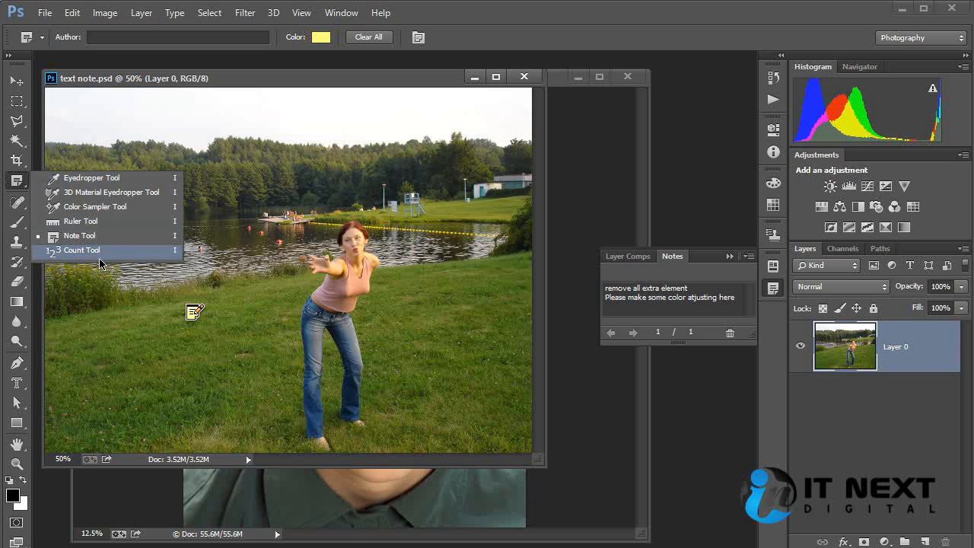
click(122, 209)
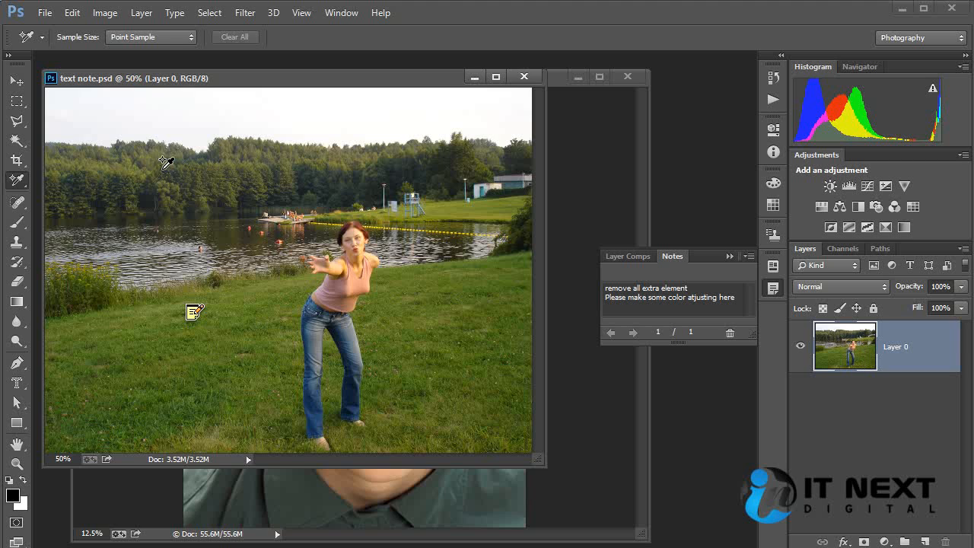
right_click(21, 187)
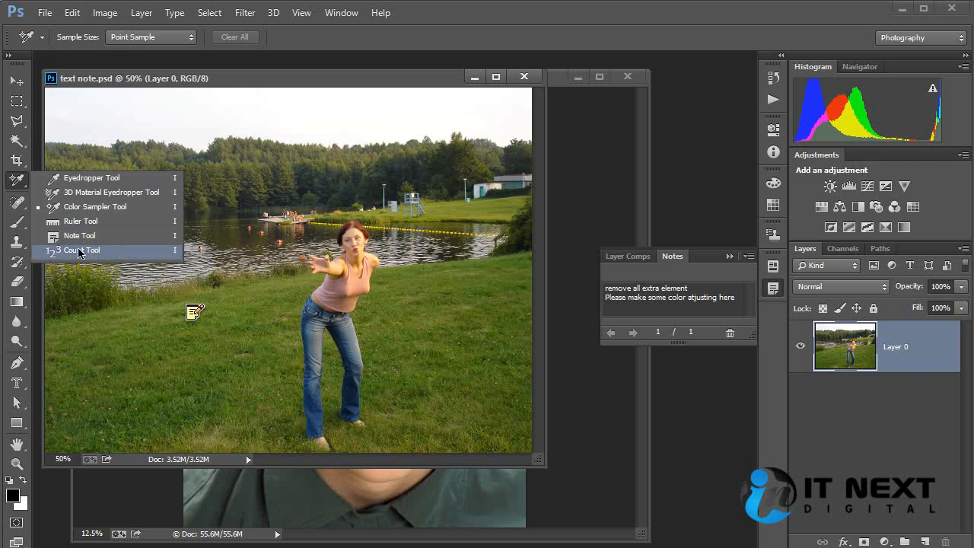
click(20, 202)
right_click(21, 204)
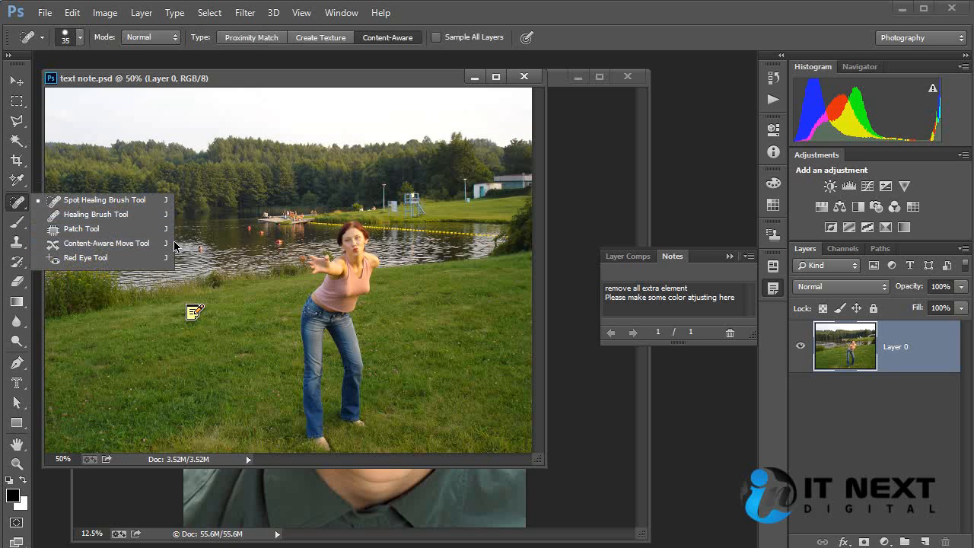
click(18, 204)
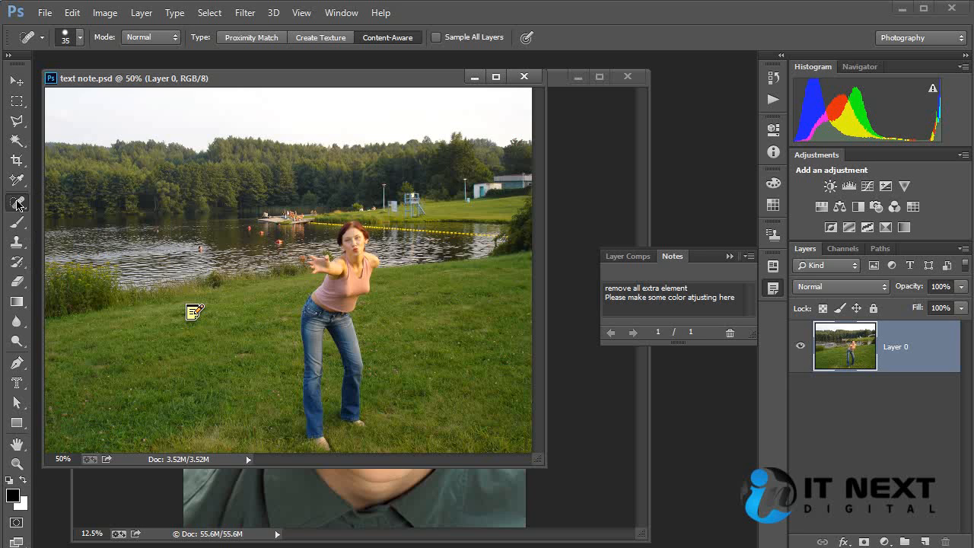